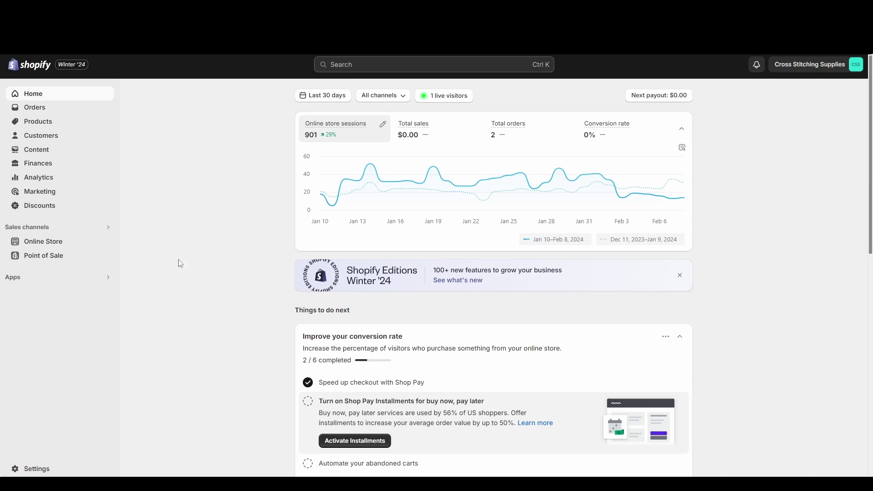
- Open the Online Store Themes page listing Slide Cart Edits and the Jumpstart theme
left_click(36, 242)
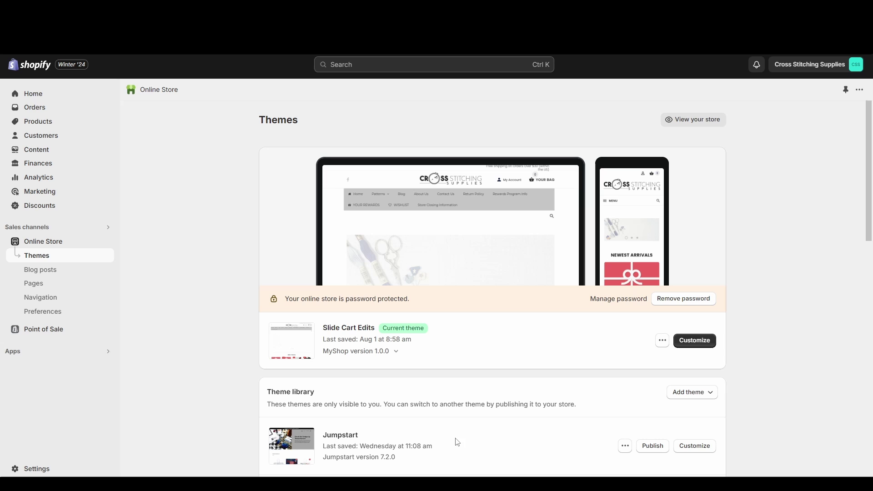
left_click(625, 446)
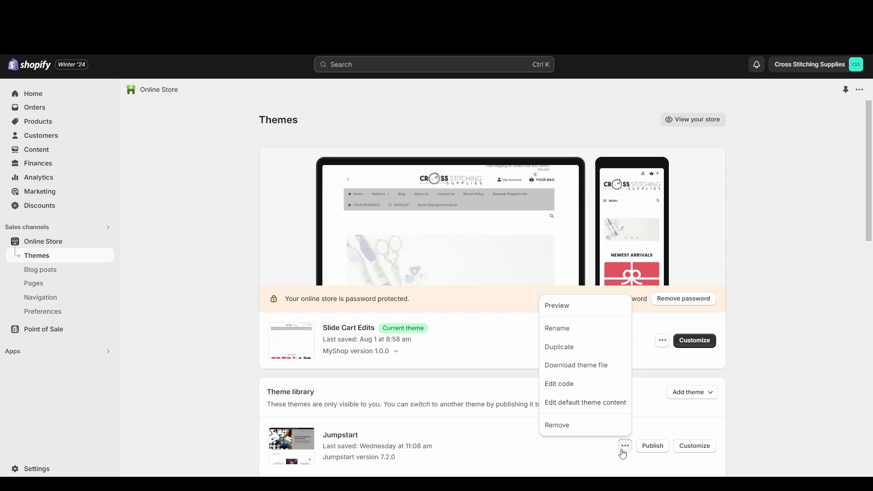
left_click(599, 412)
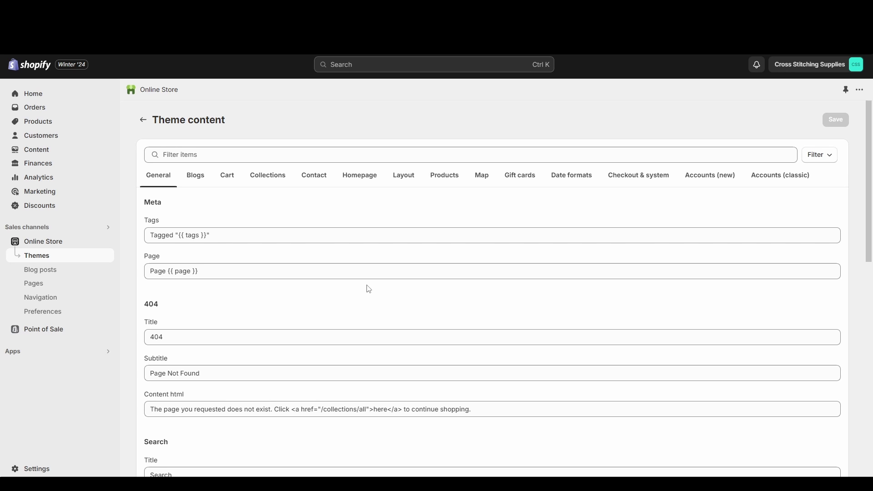
scroll(370, 289, "down", 7)
scroll(402, 366, "down", 15)
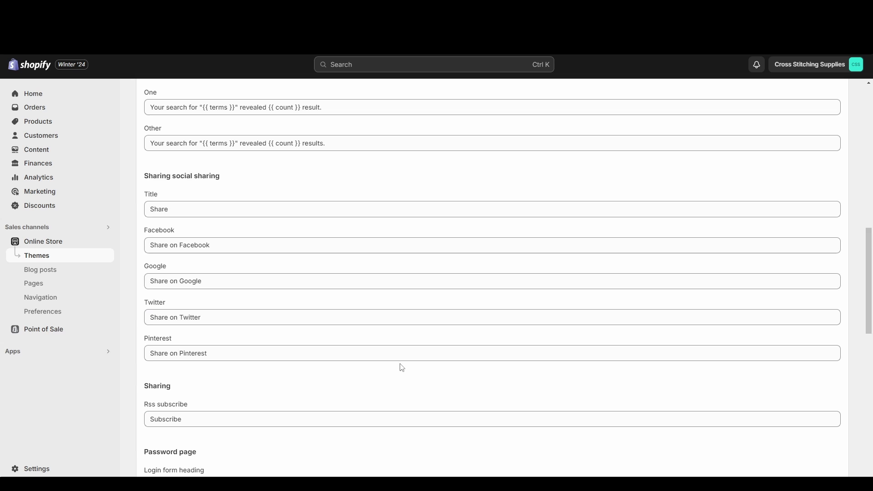
scroll(404, 381, "up", 4)
scroll(408, 381, "up", 18)
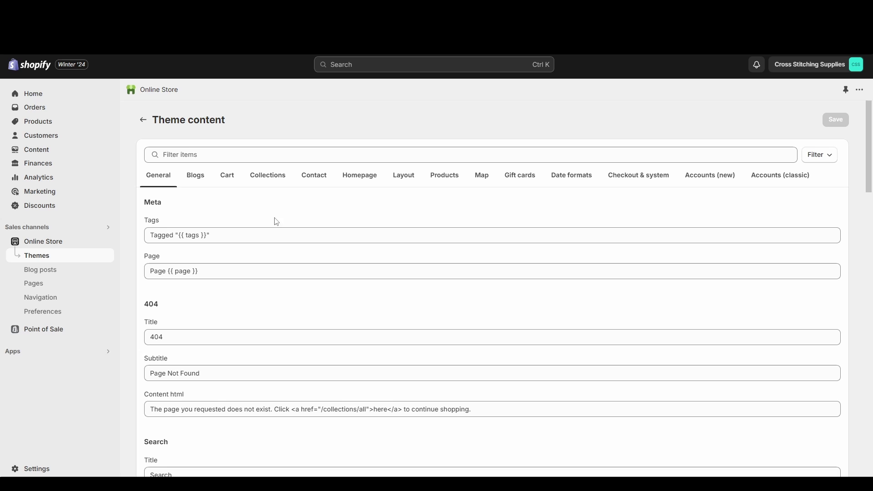
left_click(57, 261)
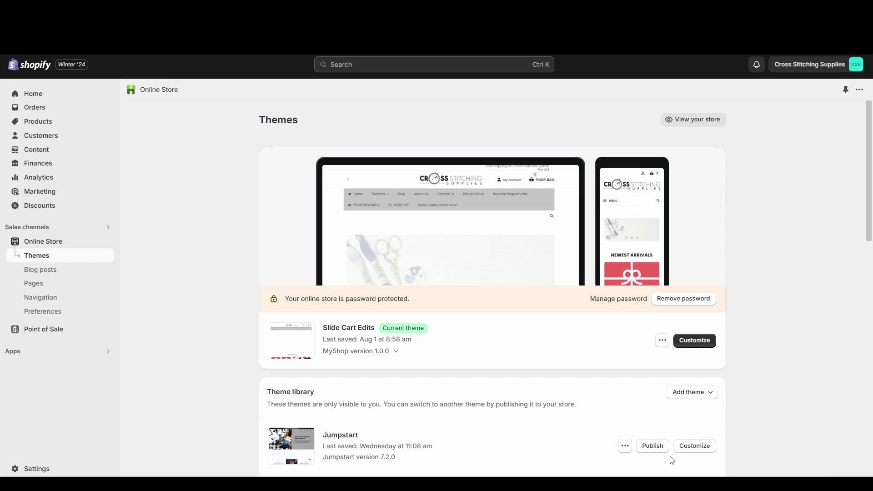
- Open Jumpstart in the theme editor and browse its page template list toward Checkout
left_click(694, 447)
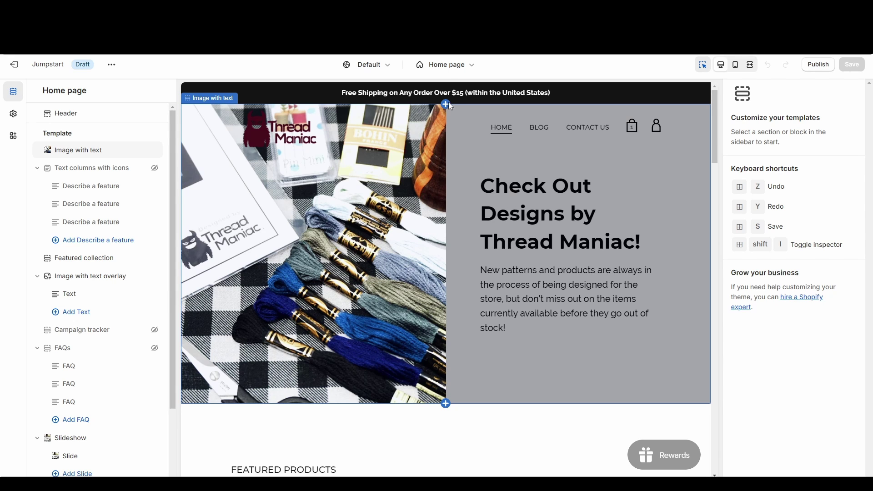
left_click(453, 67)
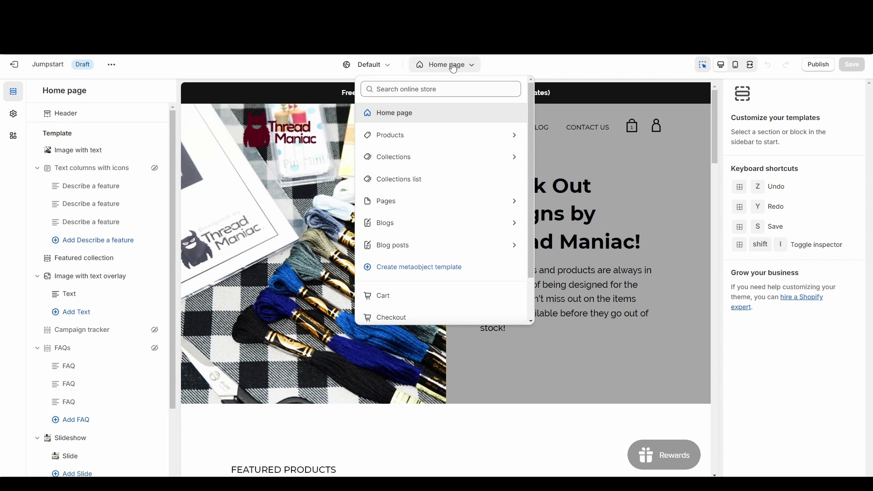
scroll(414, 169, "down", 1)
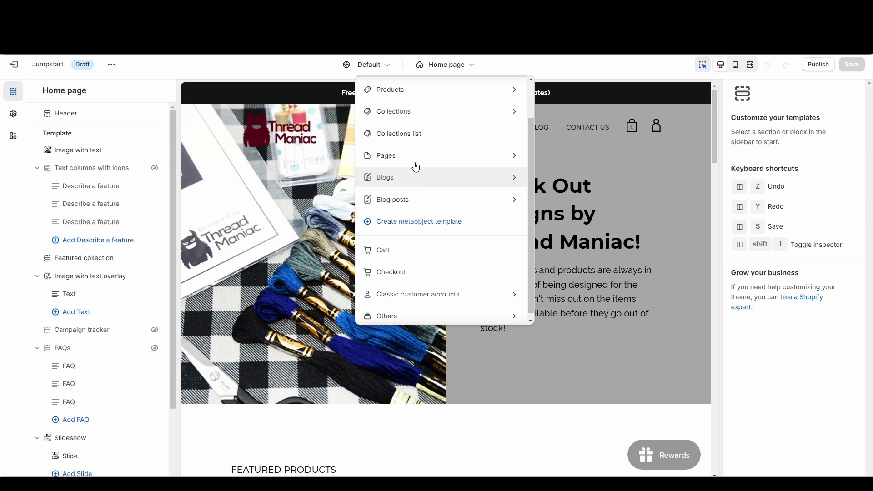
scroll(416, 167, "up", 1)
scroll(433, 200, "down", 1)
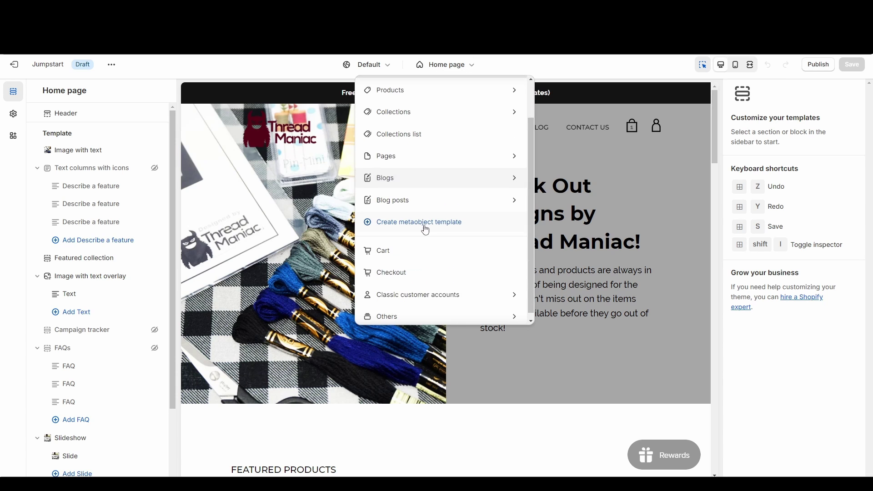
- Preview the Checkout template and scroll to its Shipping method delivery options
left_click(397, 279)
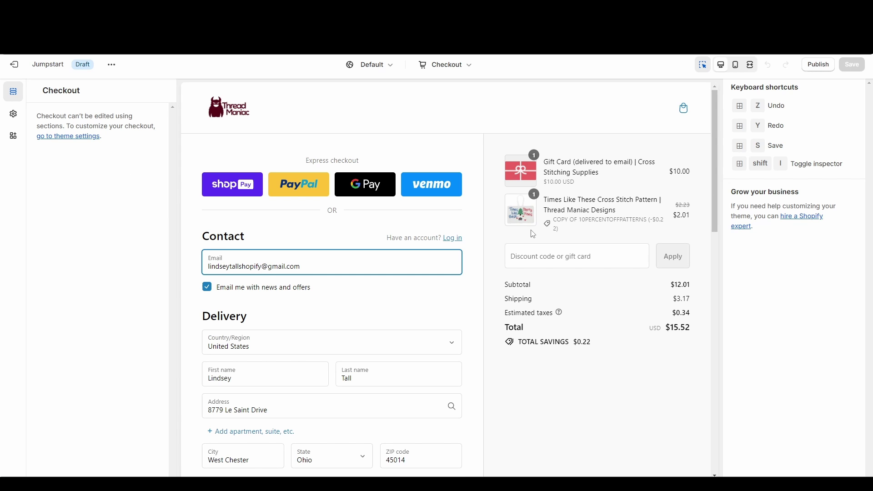
scroll(441, 220, "down", 7)
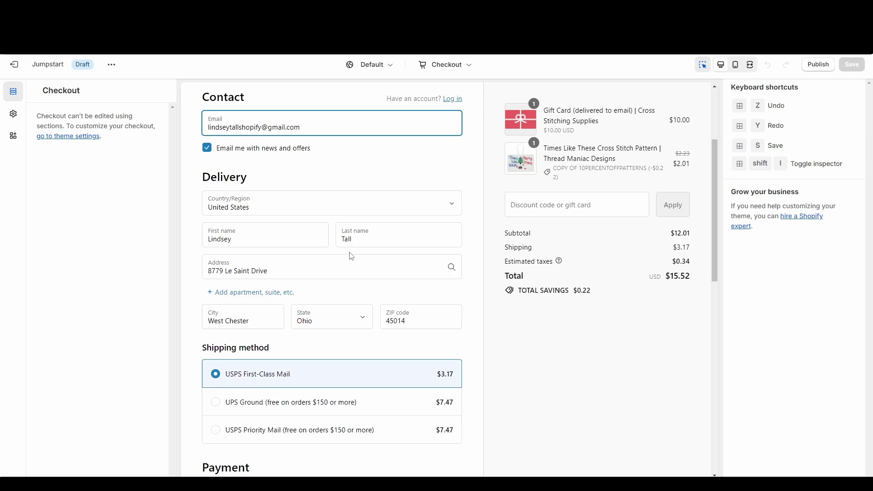
scroll(280, 290, "up", 2)
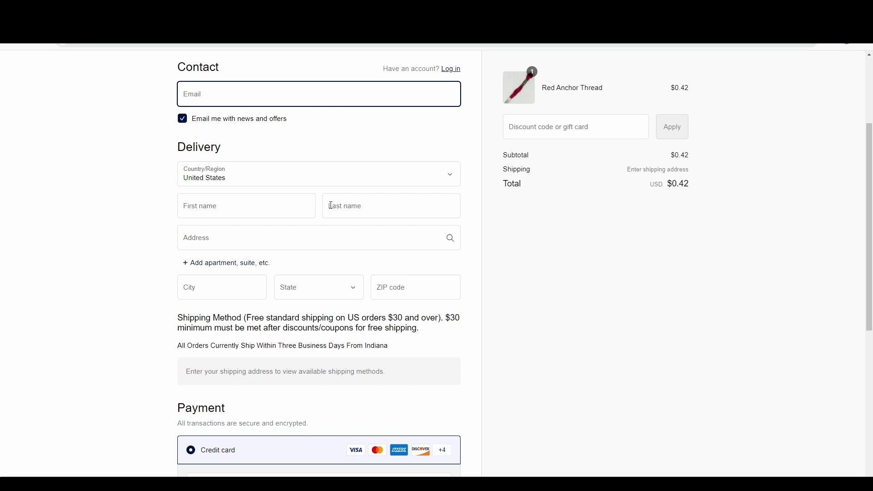
- On the live checkout, select the 'All Orders Currently Ship…' shipping notice line
scroll(288, 364, "down", 2)
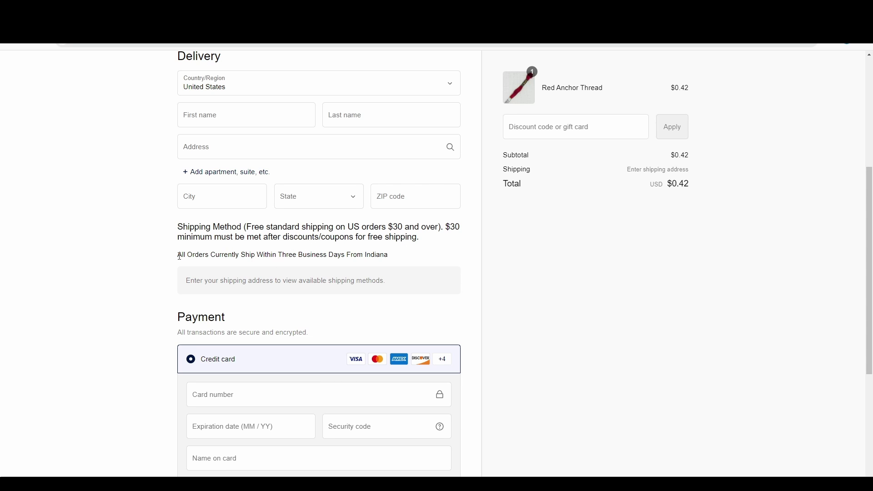
left_click_drag(179, 255, 380, 256)
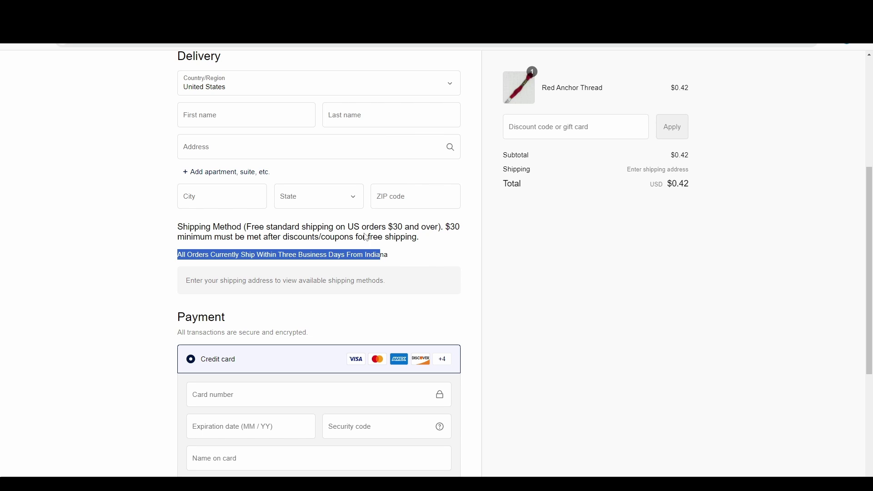
left_click_drag(178, 255, 379, 251)
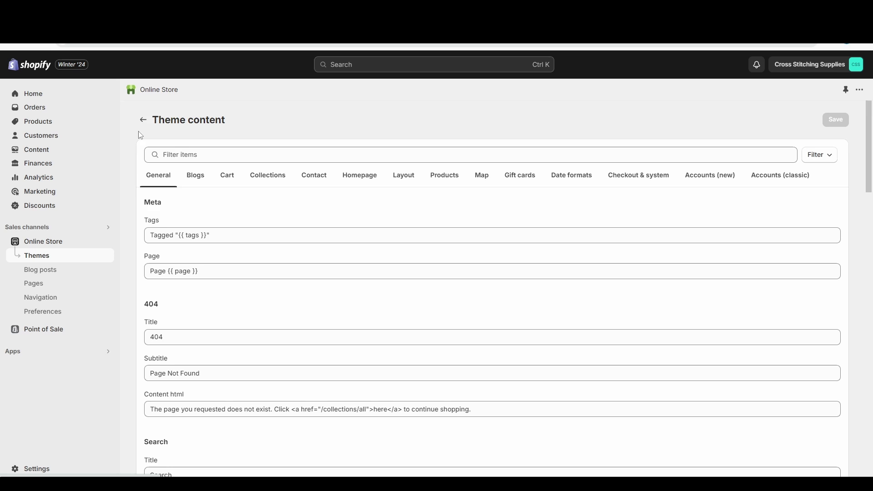
- Return to Themes and choose Edit default theme content from Jumpstart's actions menu
left_click(143, 120)
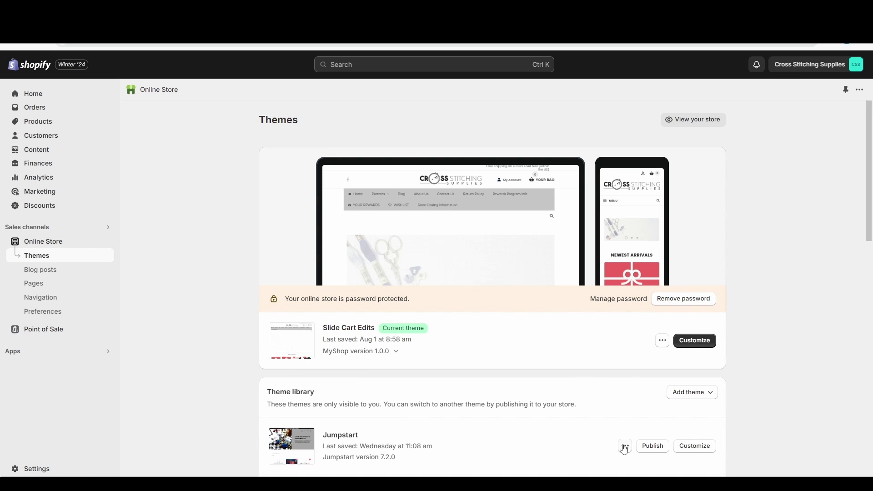
left_click(625, 448)
left_click(596, 406)
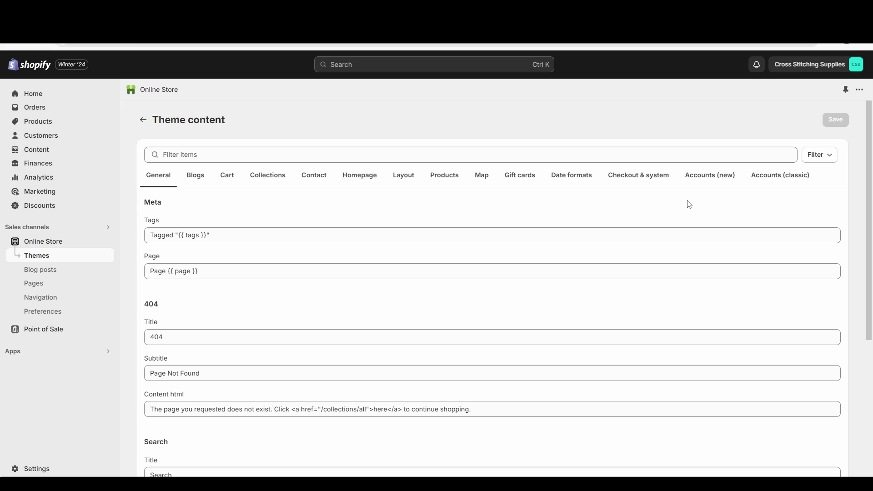
- Scroll through the Checkout & system text labels, then go back to the checkout preview
left_click(637, 186)
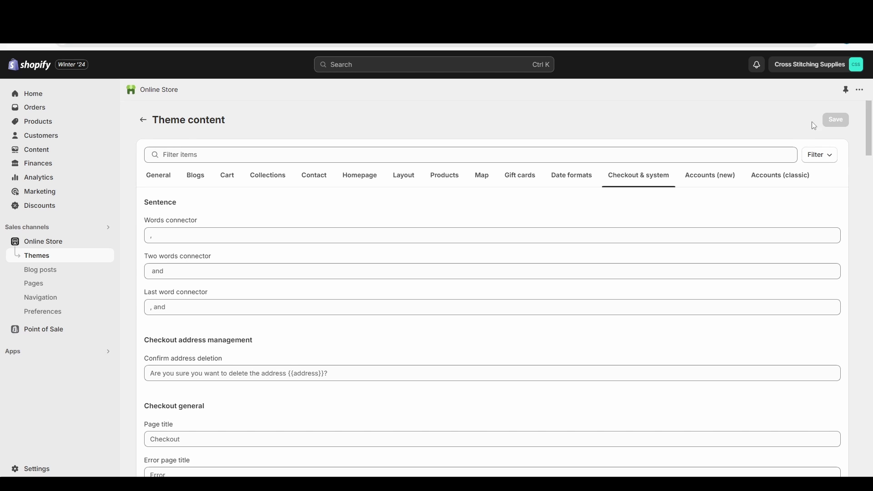
scroll(867, 138, "down", 5)
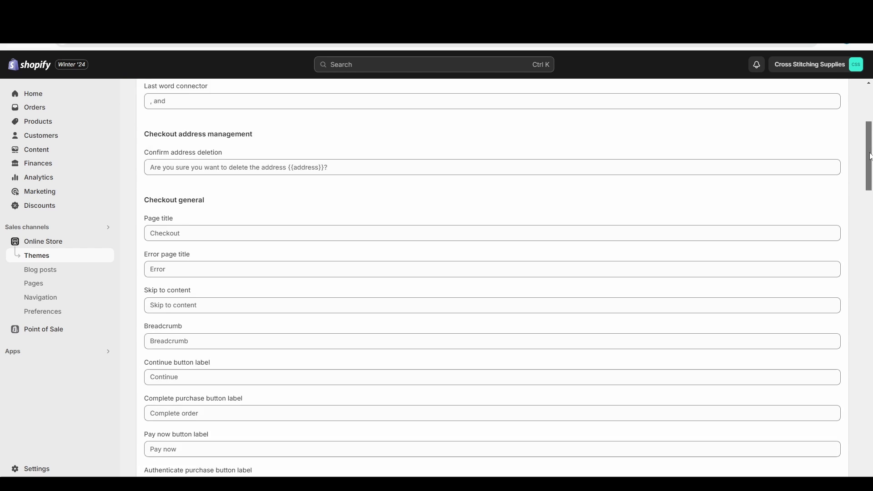
scroll(869, 134, "up", 3)
scroll(870, 133, "up", 2)
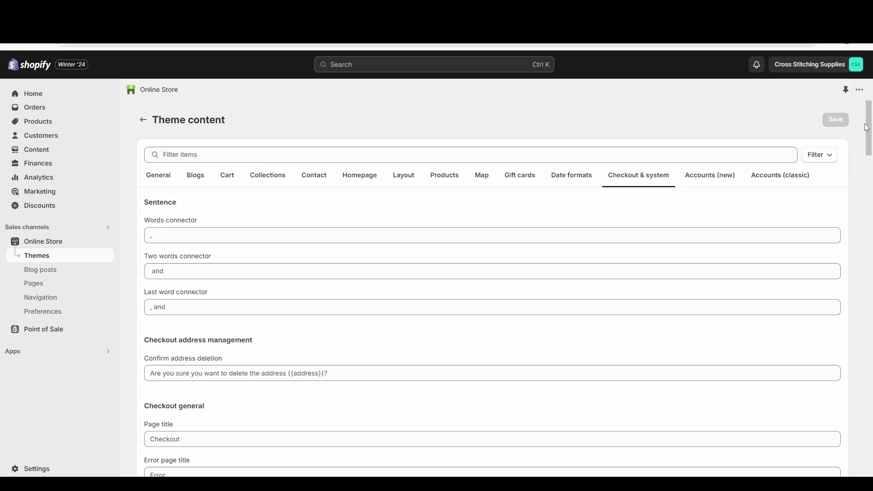
left_click_drag(869, 132, 867, 425)
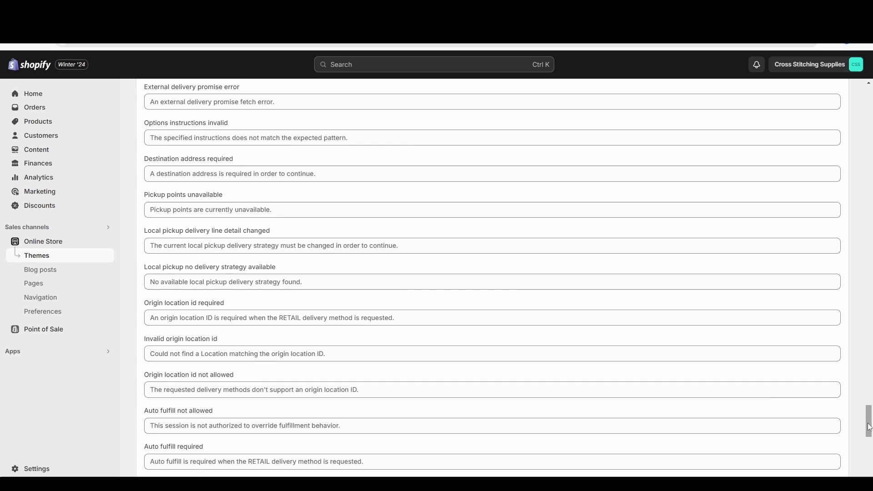
mouse_move(869, 423)
left_mouse_down()
mouse_move(869, 439)
mouse_move(868, 369)
mouse_move(868, 468)
mouse_move(868, 391)
mouse_move(868, 448)
mouse_move(869, 434)
left_mouse_up()
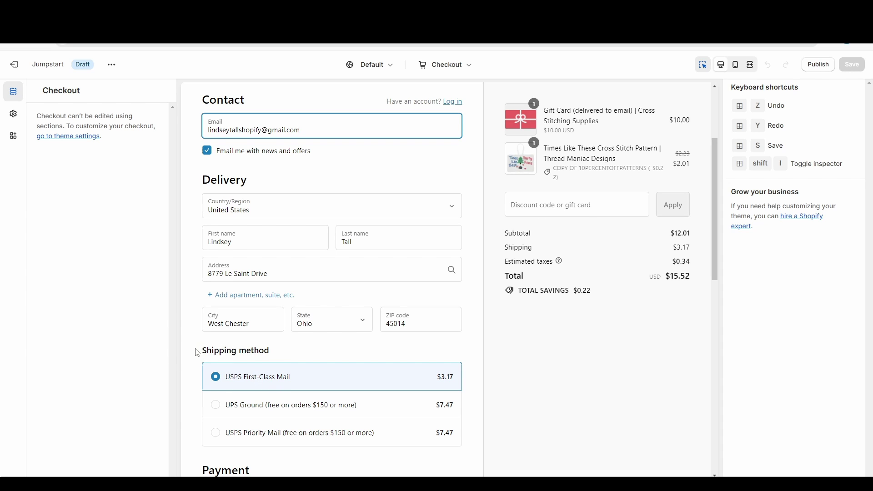
- Select the Shipping method heading in the preview, then clear the selection
left_click_drag(276, 362, 207, 360)
left_click(190, 362)
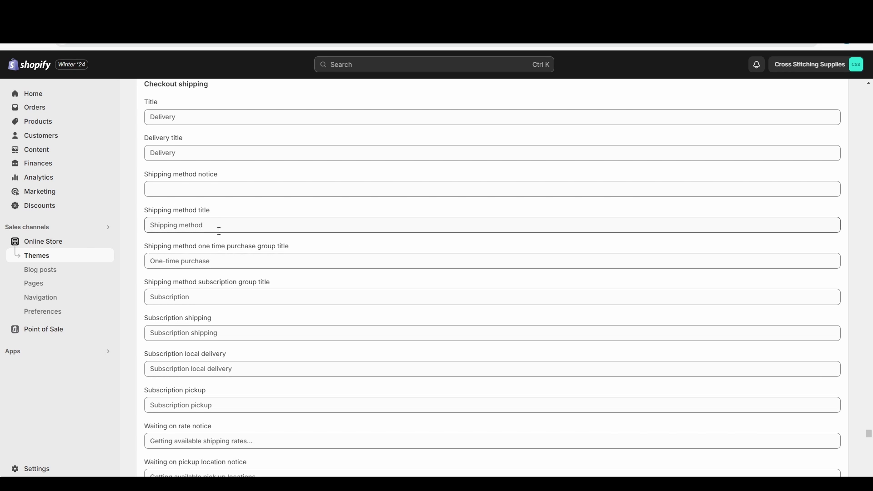
- Search the page for 'shipping method' and scroll through the checkout shipping matches
key("ctrl+f")
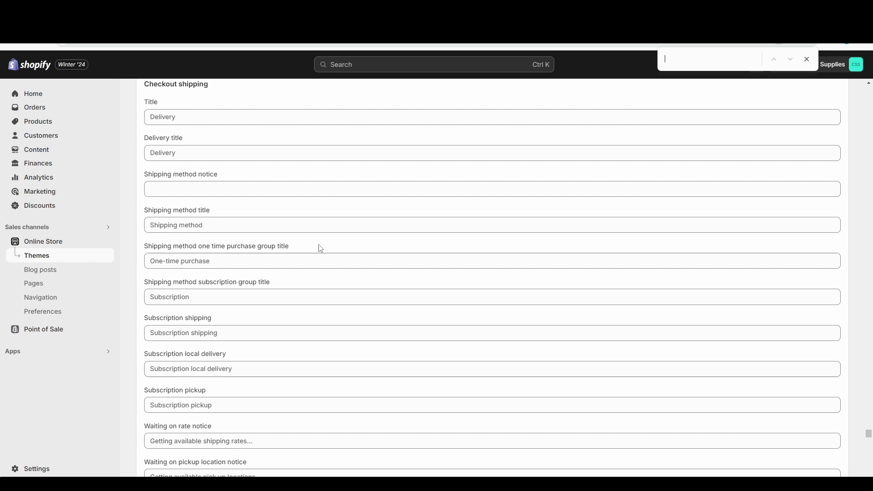
type("shipping method")
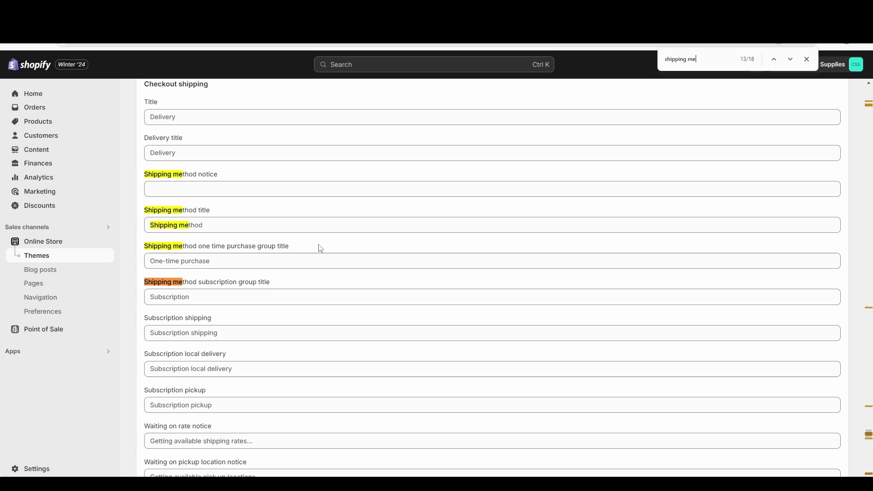
left_click(774, 60)
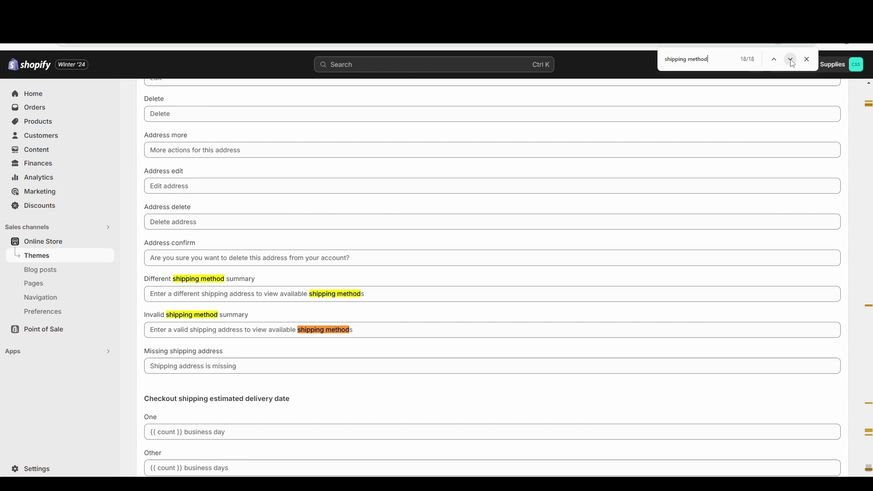
key("BackSpace")
key("BackSpace")
key("BackSpace")
key("BackSpace")
key("BackSpace")
key("BackSpace")
key("BackSpace")
key("BackSpace")
key("BackSpace")
key("BackSpace")
key("BackSpace")
key("BackSpace")
type("pping method")
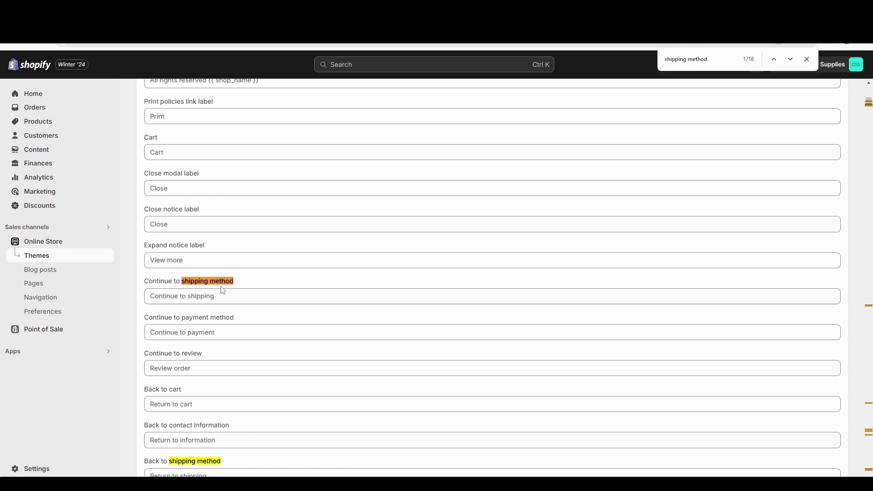
scroll(214, 302, "down", 2)
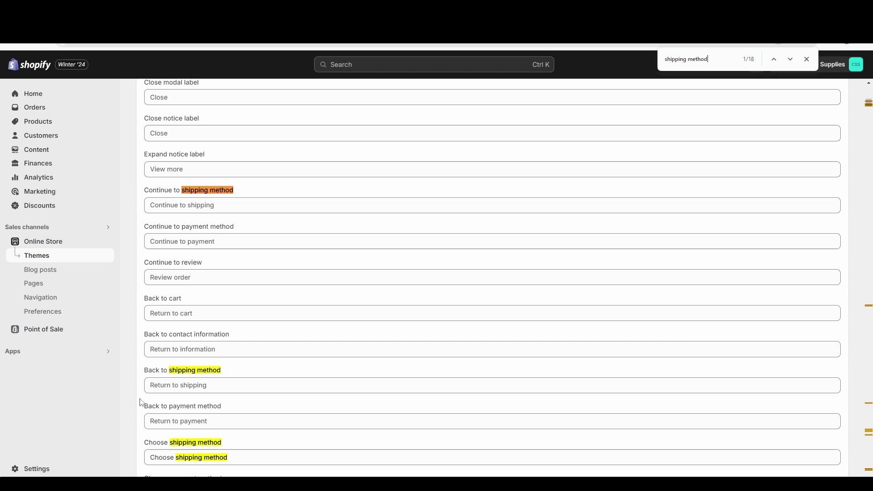
scroll(157, 382, "down", 2)
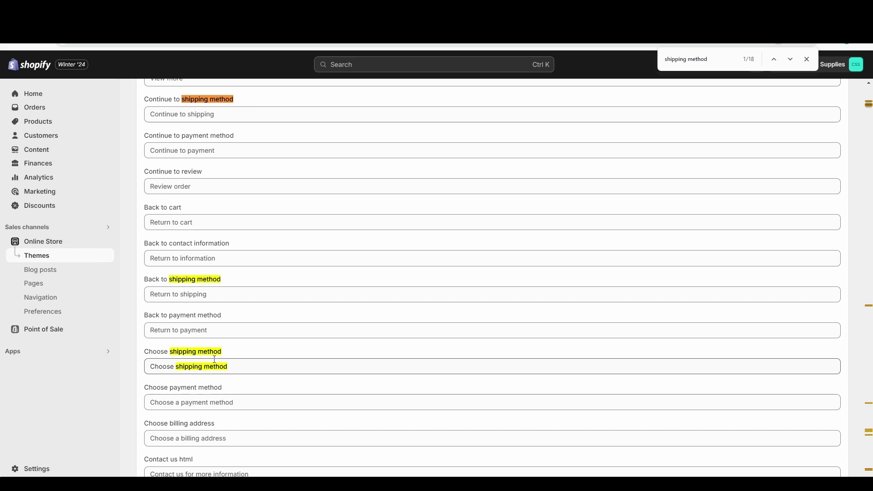
left_click(239, 367)
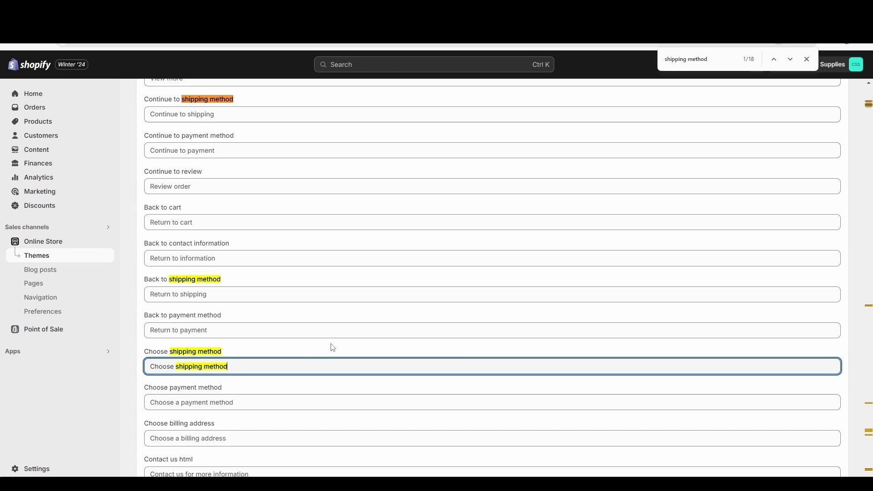
- Step through the matches to the empty Shipping method notice field and click into it
left_click(791, 59)
left_click(791, 60)
left_click(791, 60)
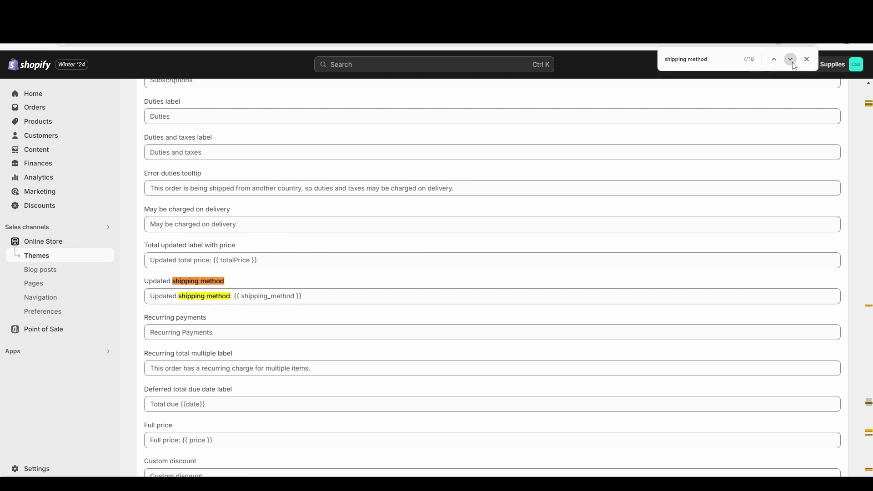
left_click(791, 59)
left_click(791, 59)
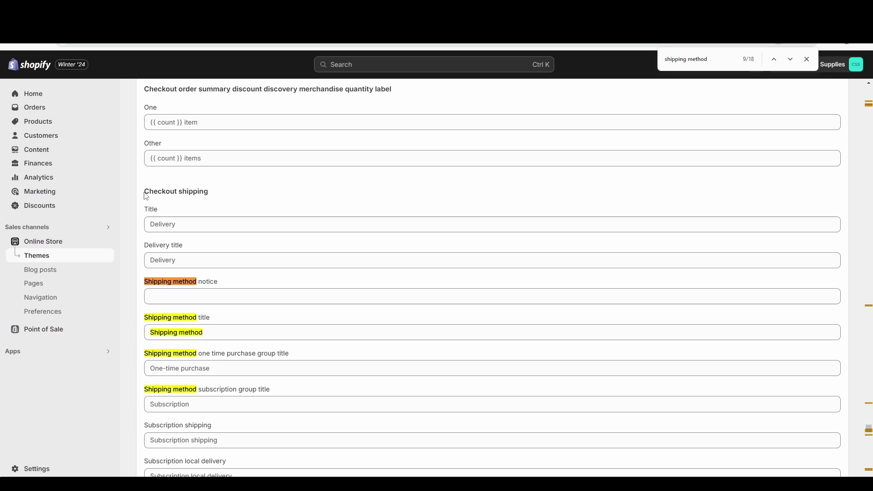
left_click_drag(145, 191, 212, 201)
scroll(216, 209, "down", 2)
left_click(249, 202)
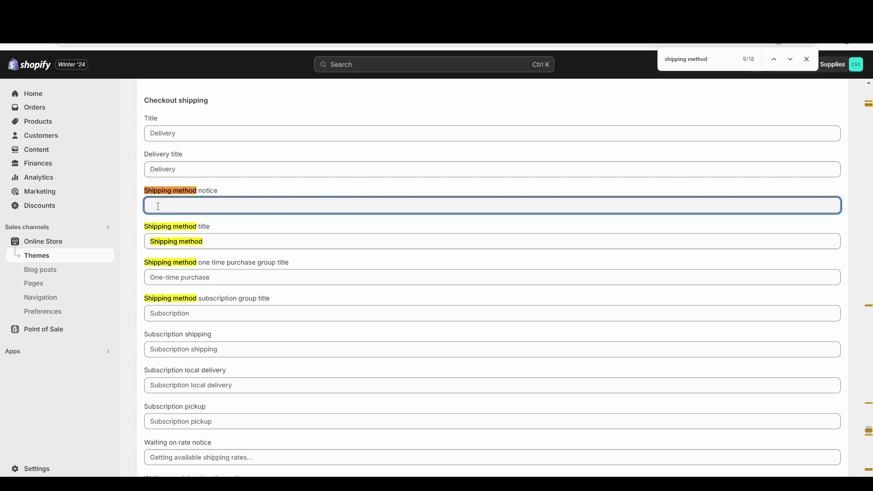
- Paste 'All Orders Currently Ship Within Three Business Days From Indiana' as the notice and save
type("All Orders Currently Ship Within Three Business Days From Indiana")
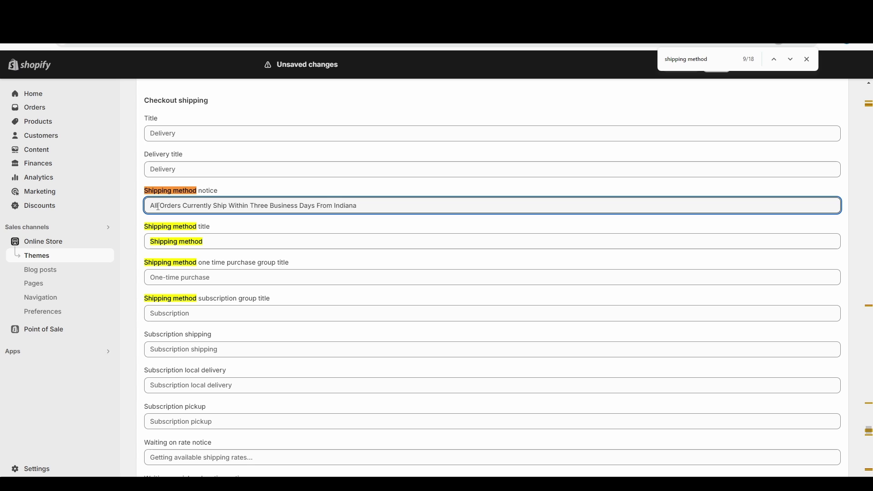
scroll(318, 218, "up", 2)
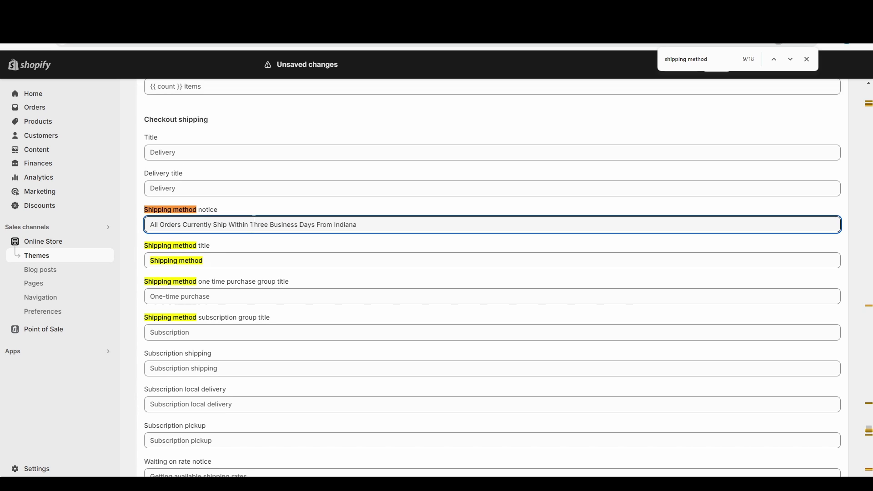
key("Escape")
left_click(717, 64)
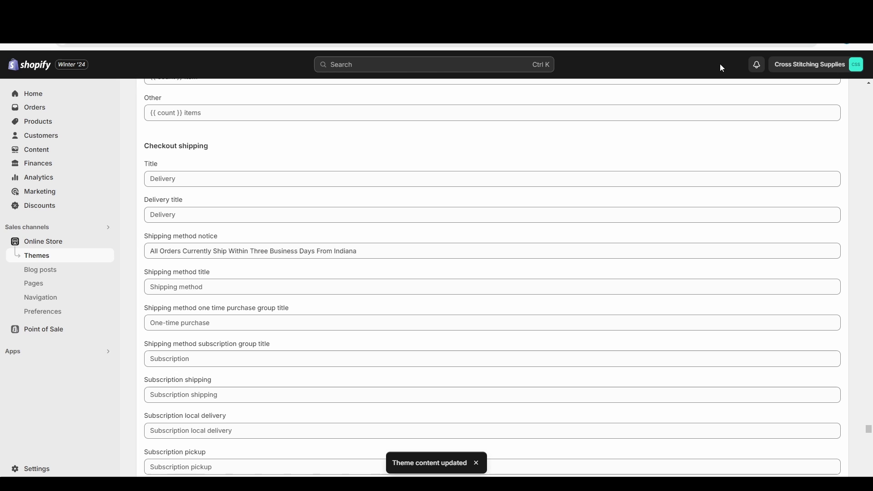
key("alt+Left")
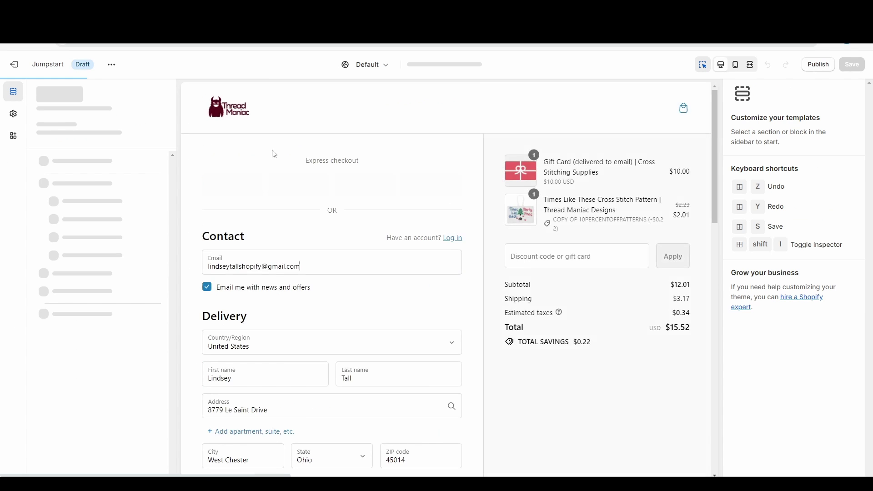
- Scroll the refreshed preview to Shipping method and select the free-shipping minimum wording
scroll(273, 155, "down", 5)
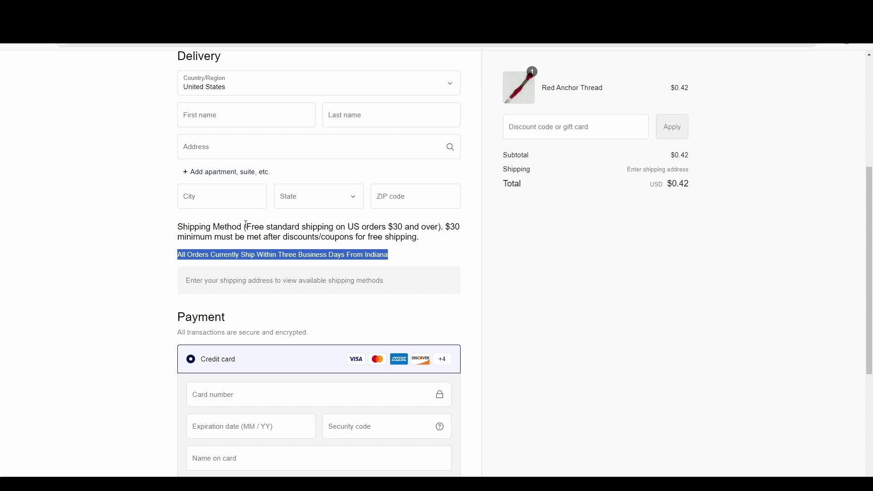
left_click_drag(246, 226, 420, 237)
key("ctrl+c")
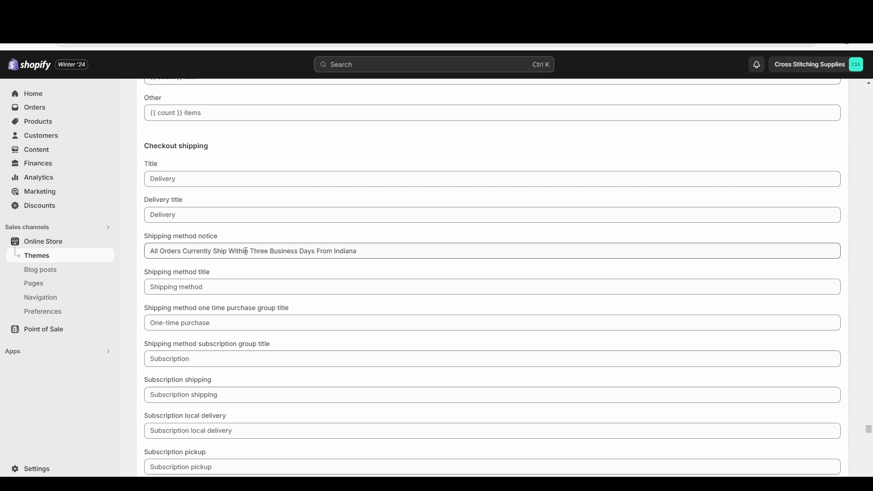
- Change the Shipping method title to 'Shipping method' plus the pasted $30 free standard shipping sentence, and save
scroll(246, 251, "down", 1)
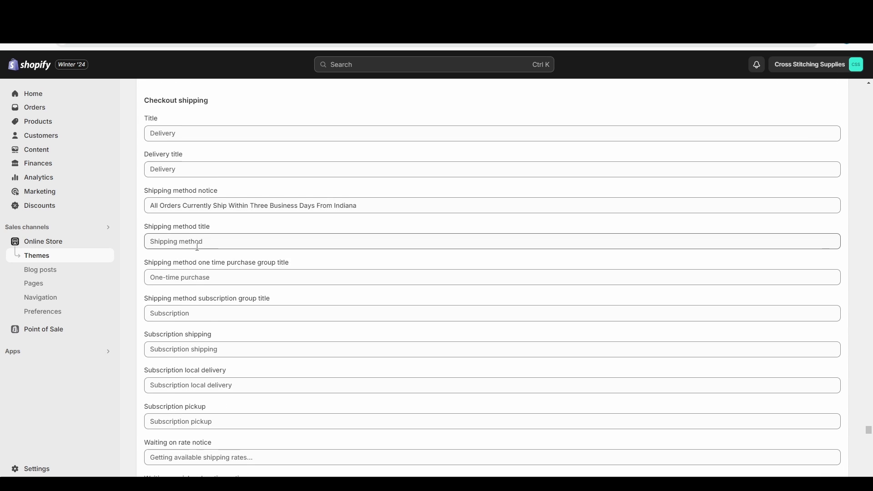
left_click(153, 241)
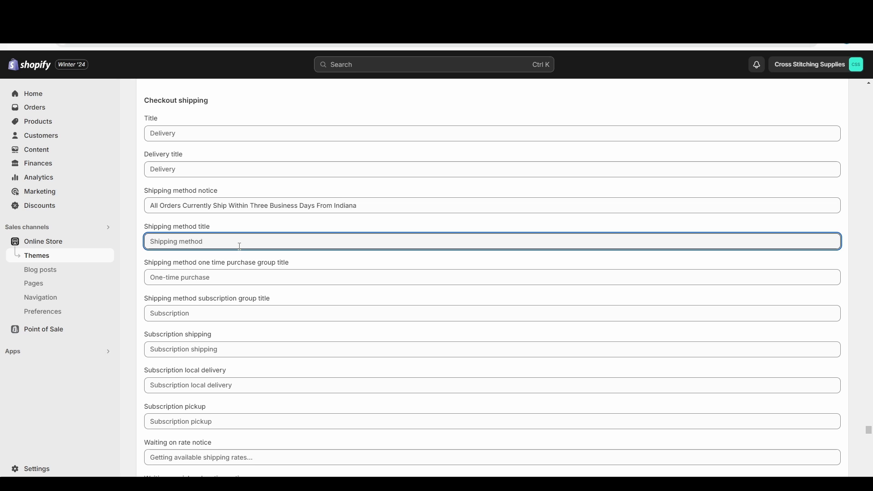
type("Shipping ")
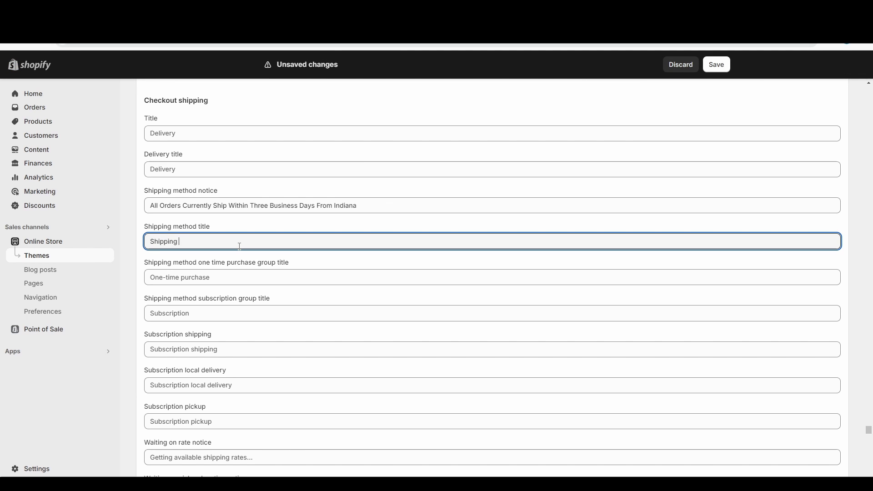
type("method")
key("ctrl+v")
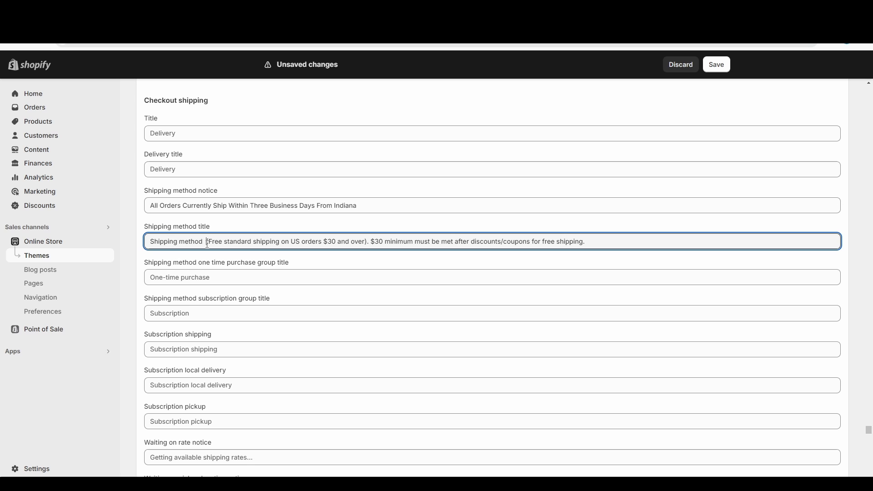
key("BackSpace")
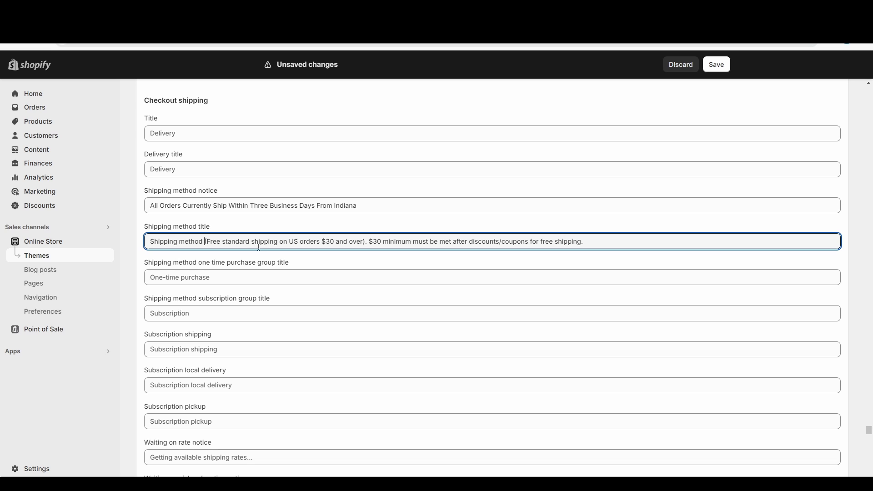
left_click(716, 64)
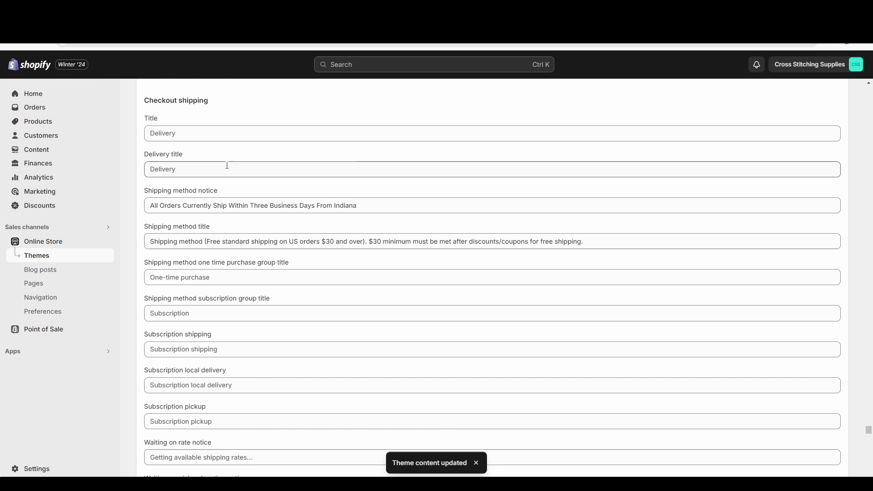
key("ctrl+Tab")
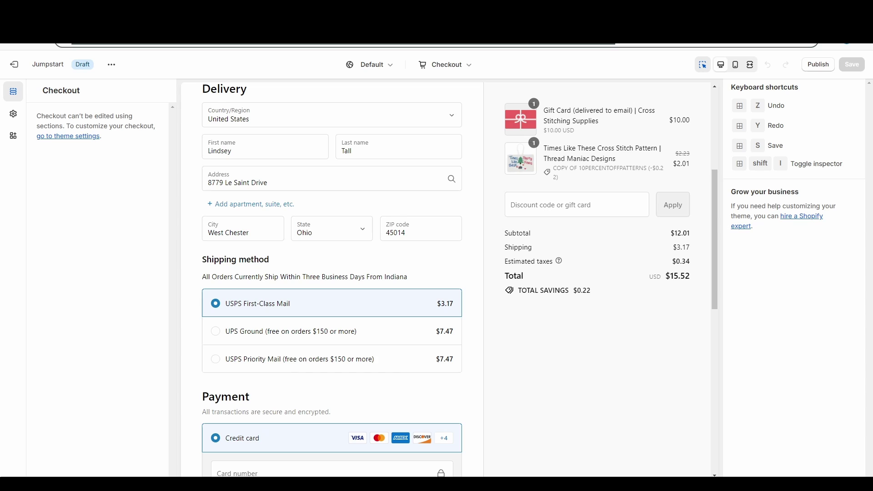
key("F5")
scroll(283, 182, "down", 4)
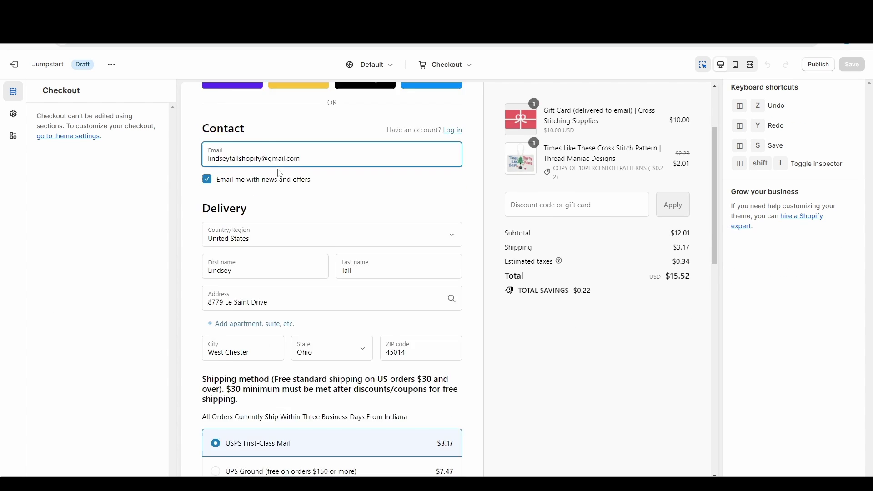
scroll(264, 241, "down", 2)
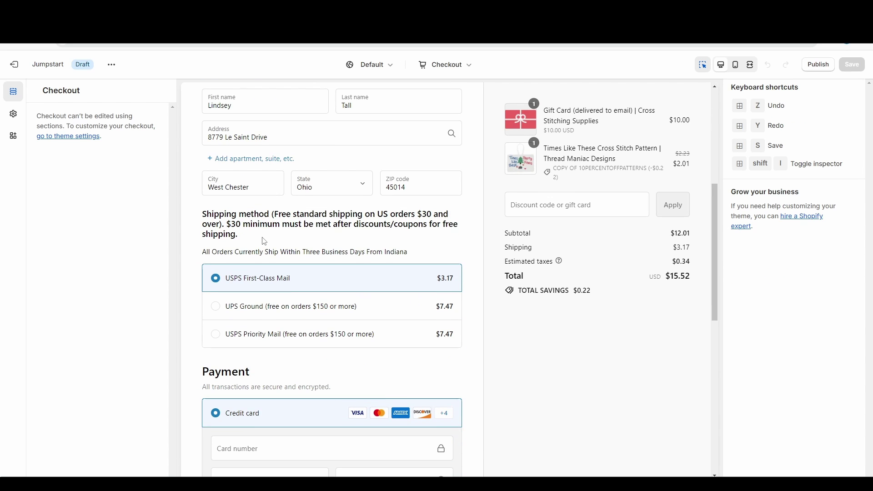
left_click_drag(275, 214, 282, 241)
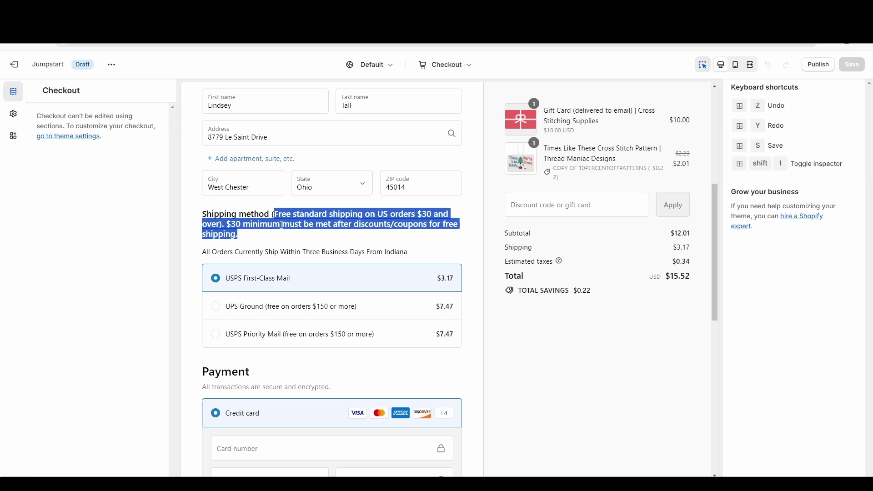
key("ctrl+Tab")
- From Online Store Themes, choose Edit default theme content for the Jumpstart theme
scroll(228, 132, "up", 4)
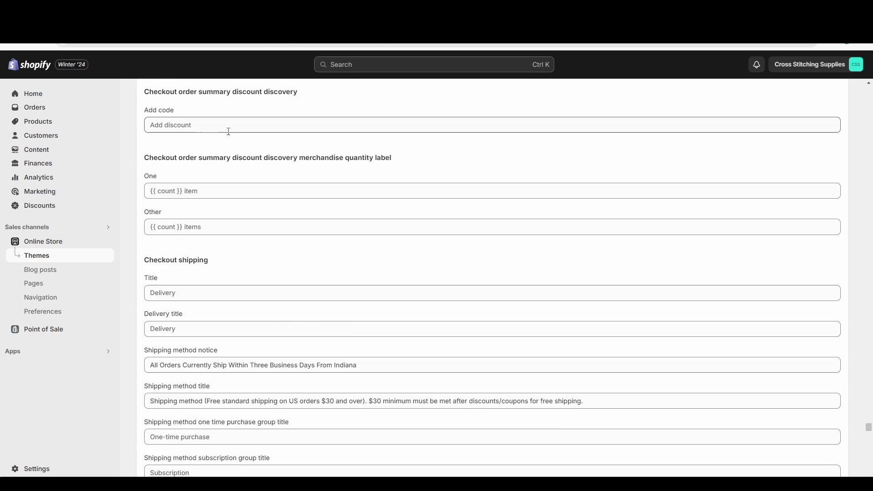
scroll(228, 131, "up", 15)
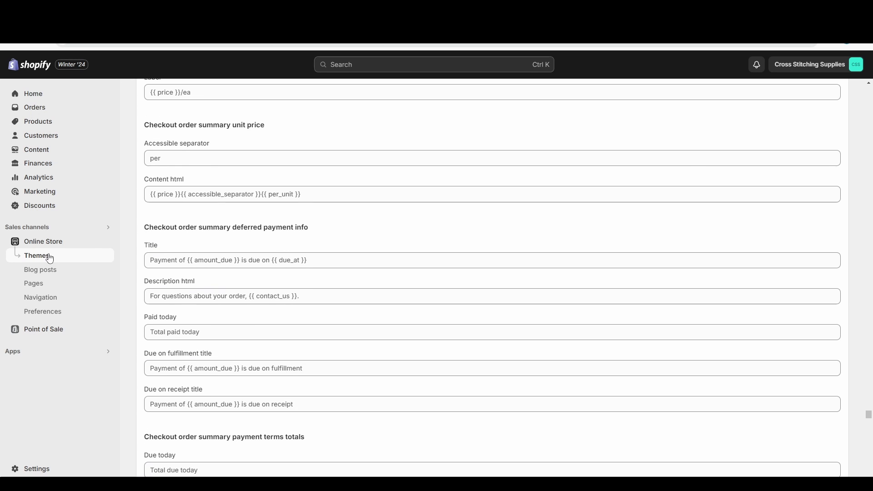
left_click(50, 258)
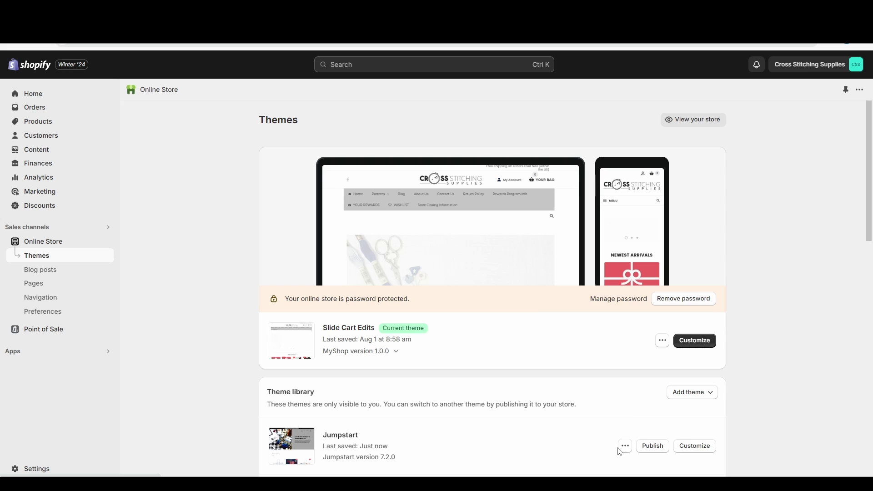
left_click(625, 447)
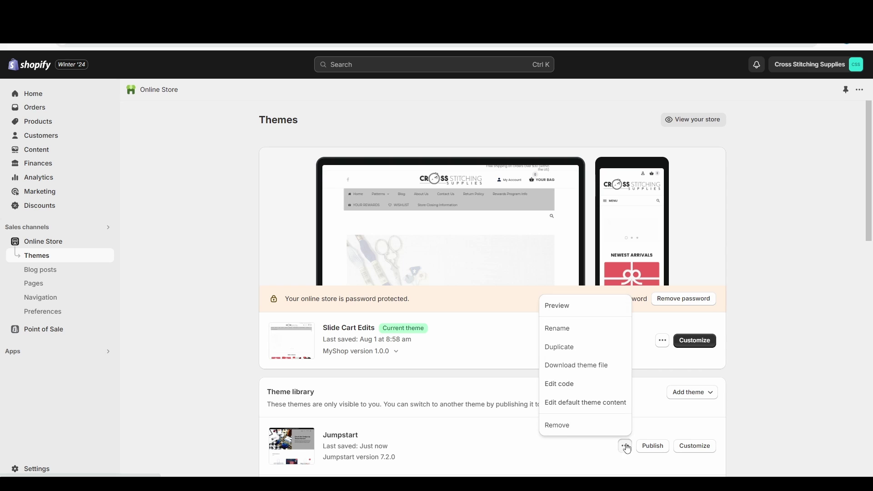
left_click(590, 408)
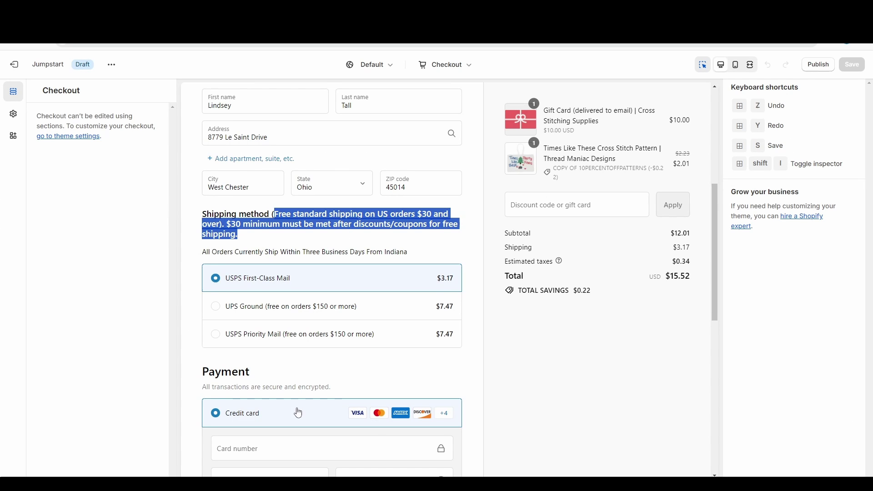
scroll(296, 411, "up", 3)
scroll(261, 255, "up", 1)
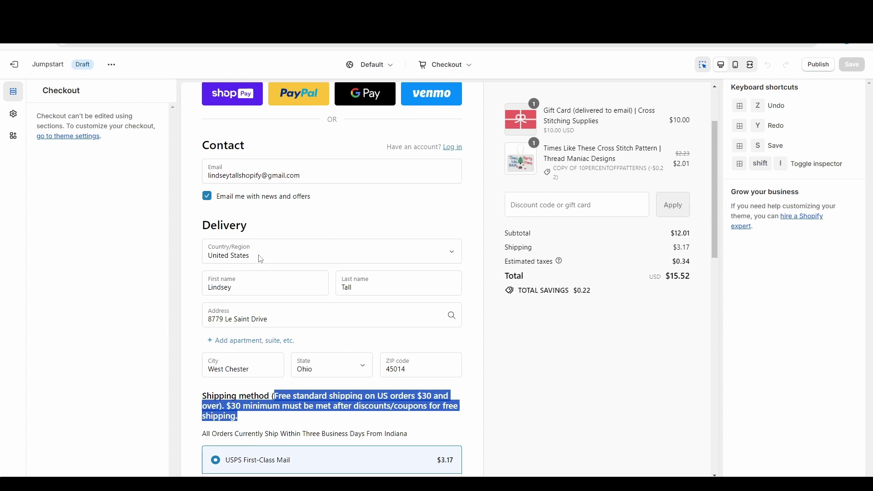
scroll(266, 273, "down", 3)
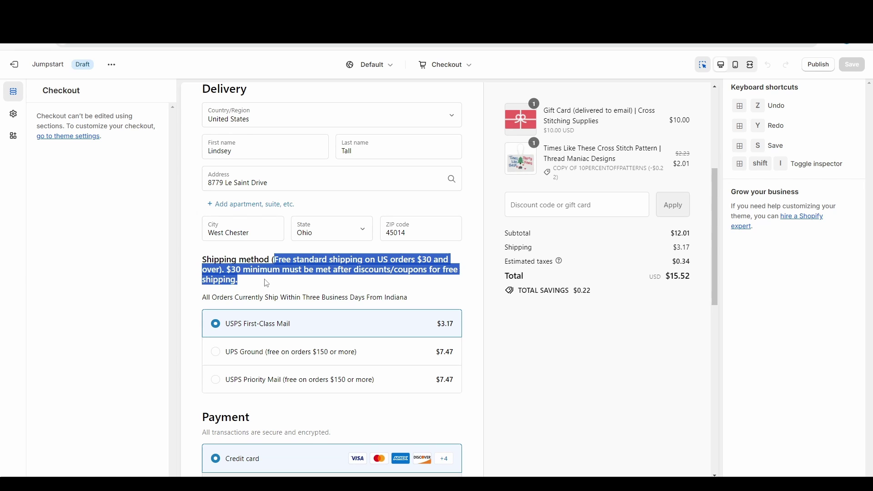
left_click(252, 271)
left_click_drag(301, 270, 286, 260)
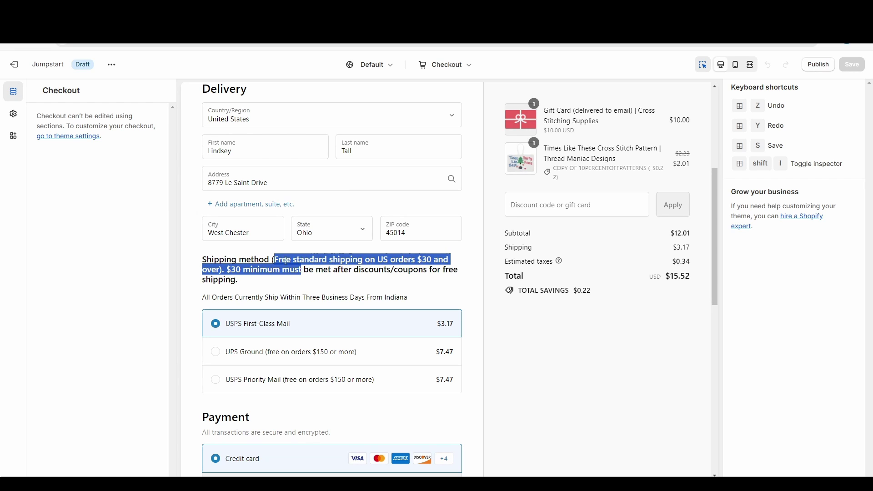
left_click(276, 270)
left_click_drag(231, 270, 375, 278)
left_click(332, 286)
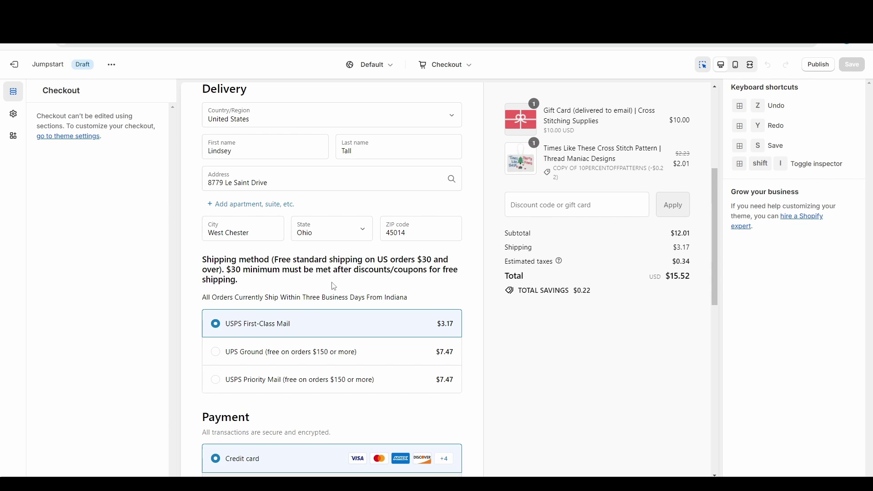
scroll(276, 315, "down", 1)
scroll(276, 314, "up", 5)
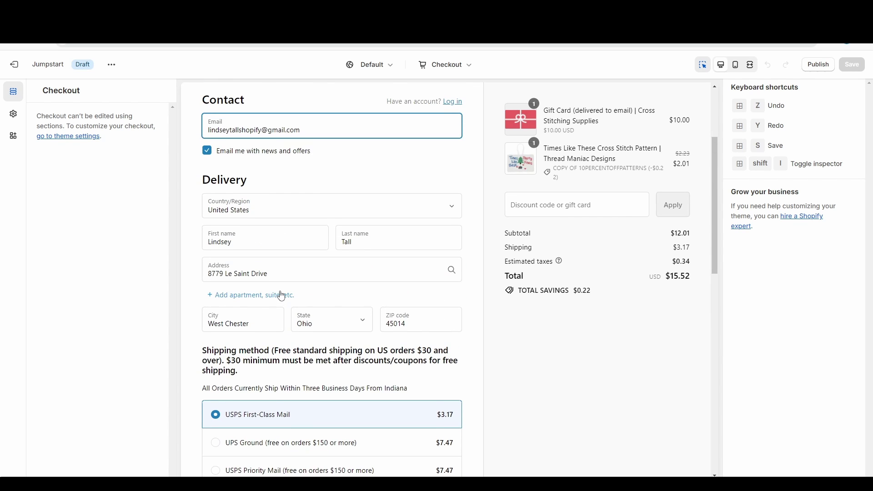
scroll(282, 296, "up", 1)
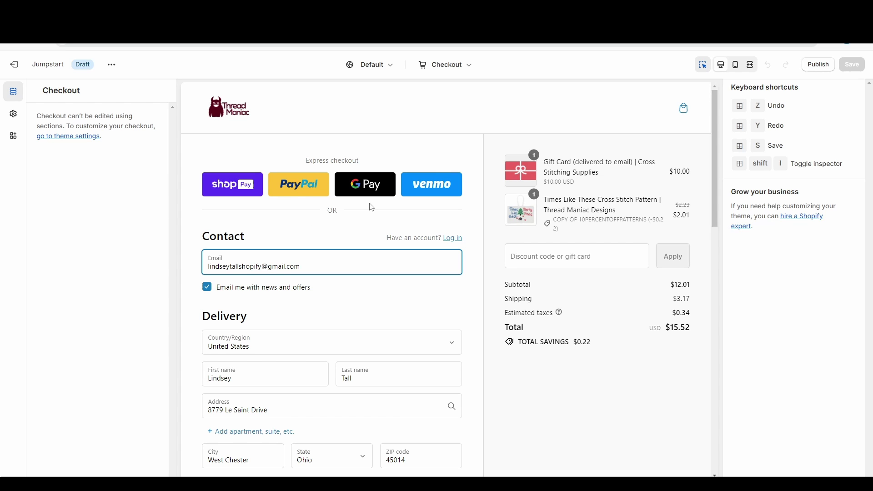
scroll(372, 207, "down", 7)
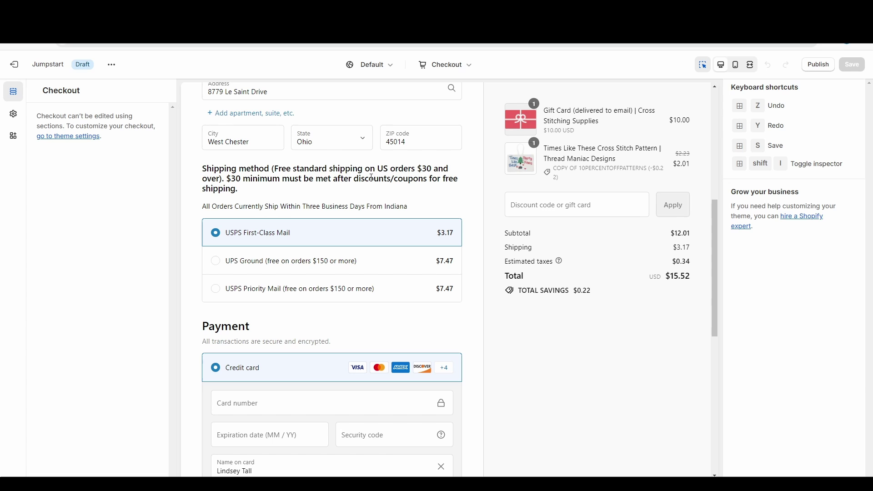
scroll(306, 262, "up", 7)
scroll(324, 276, "up", 1)
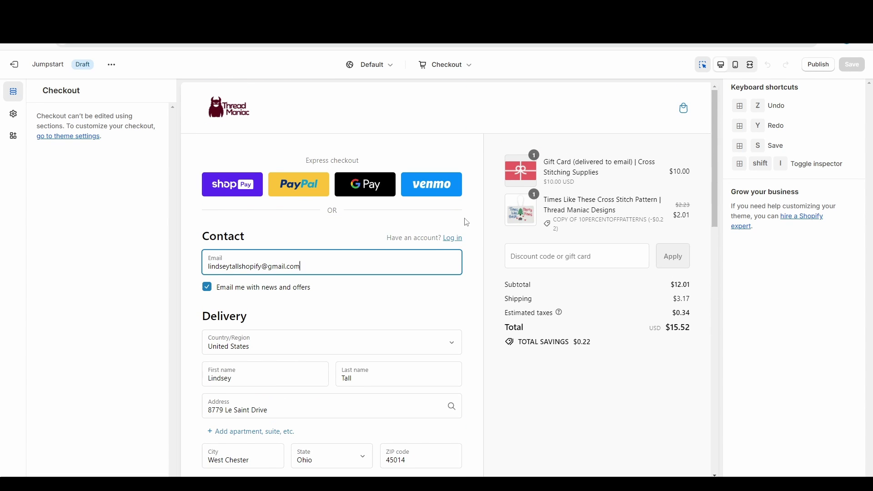
scroll(363, 219, "down", 8)
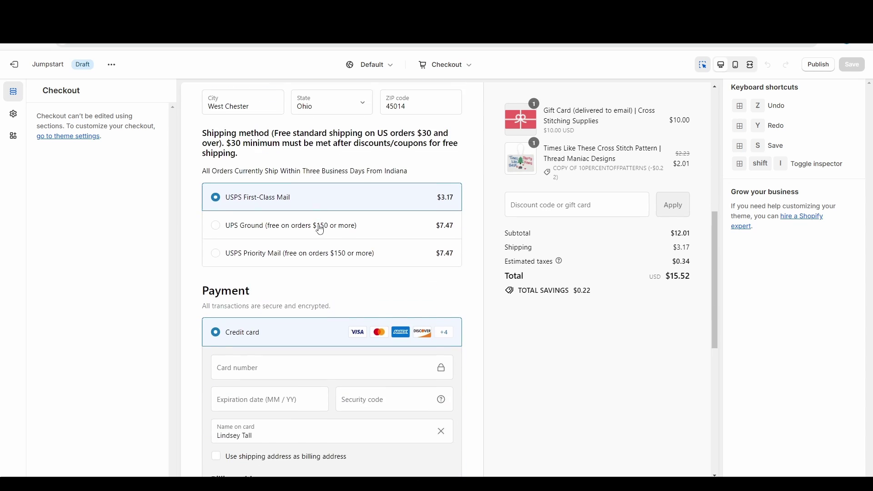
scroll(389, 316, "down", 4)
scroll(388, 287, "up", 4)
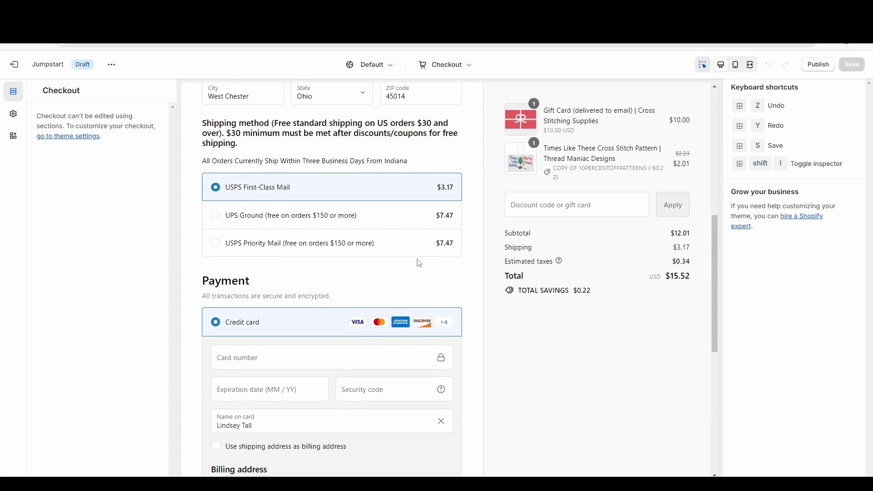
scroll(419, 263, "up", 2)
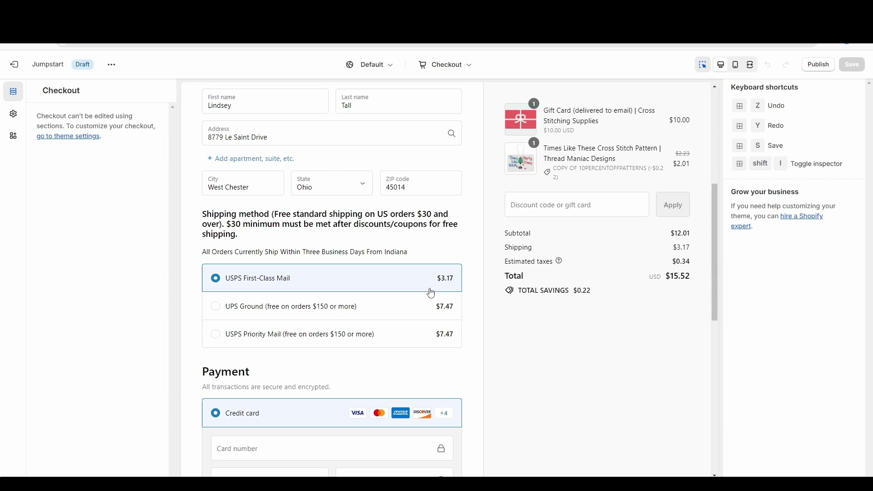